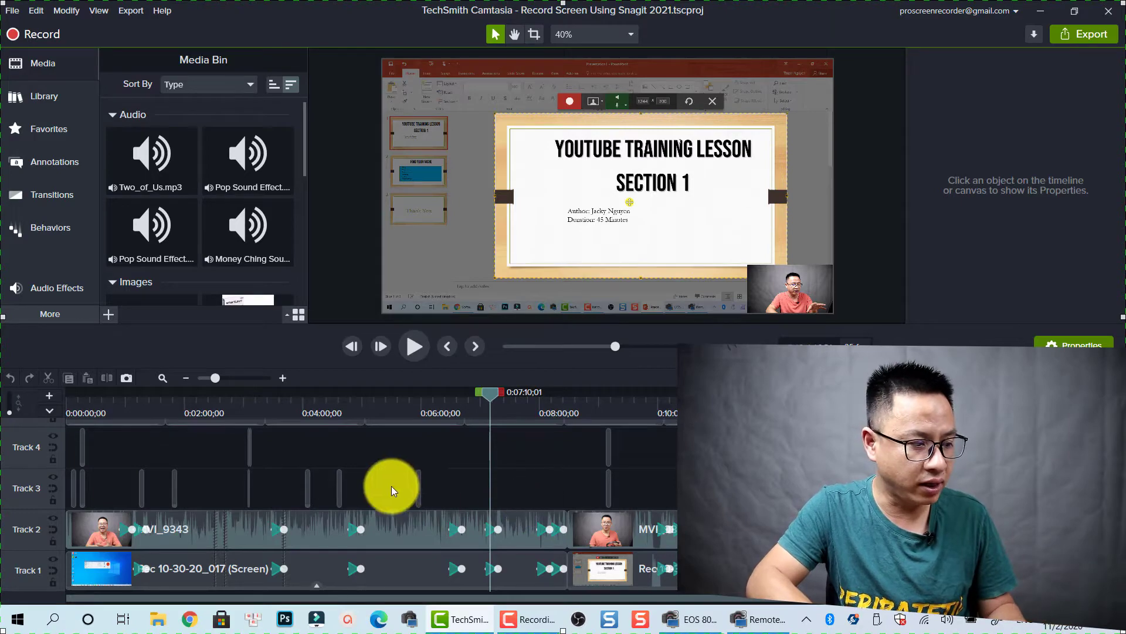
# Step: Select the Two_of_Us music, Track 3 titles, webcam and screen recording clips in turn
pyautogui.click(140, 482)
pyautogui.scroll(-2, 251, 476)
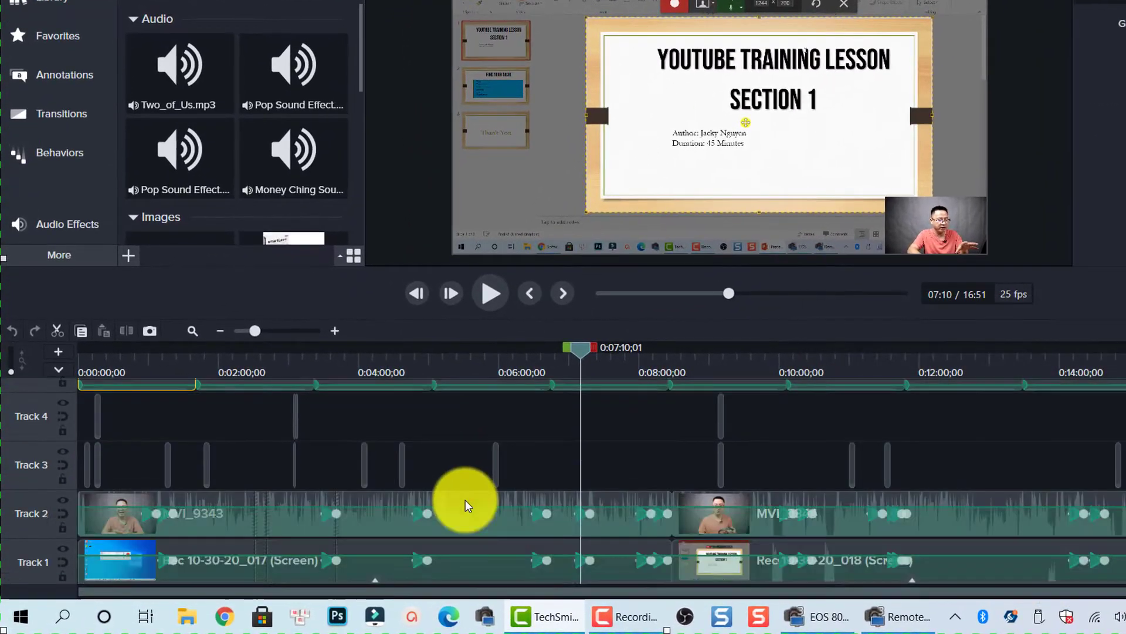
pyautogui.scroll(2, 251, 475)
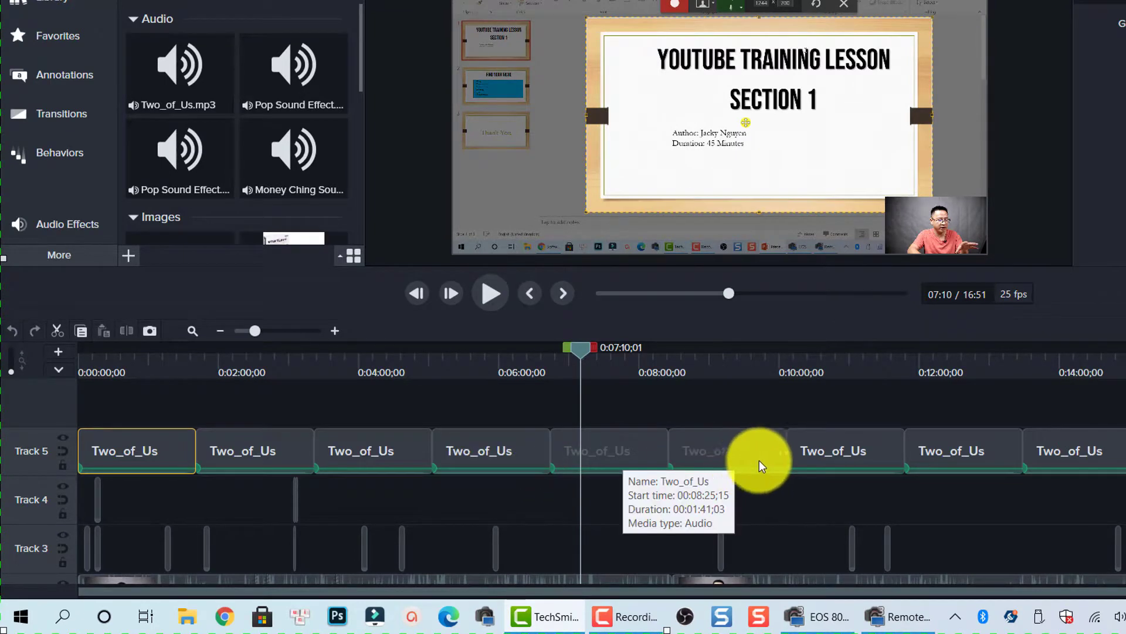
pyautogui.scroll(-1, 719, 507)
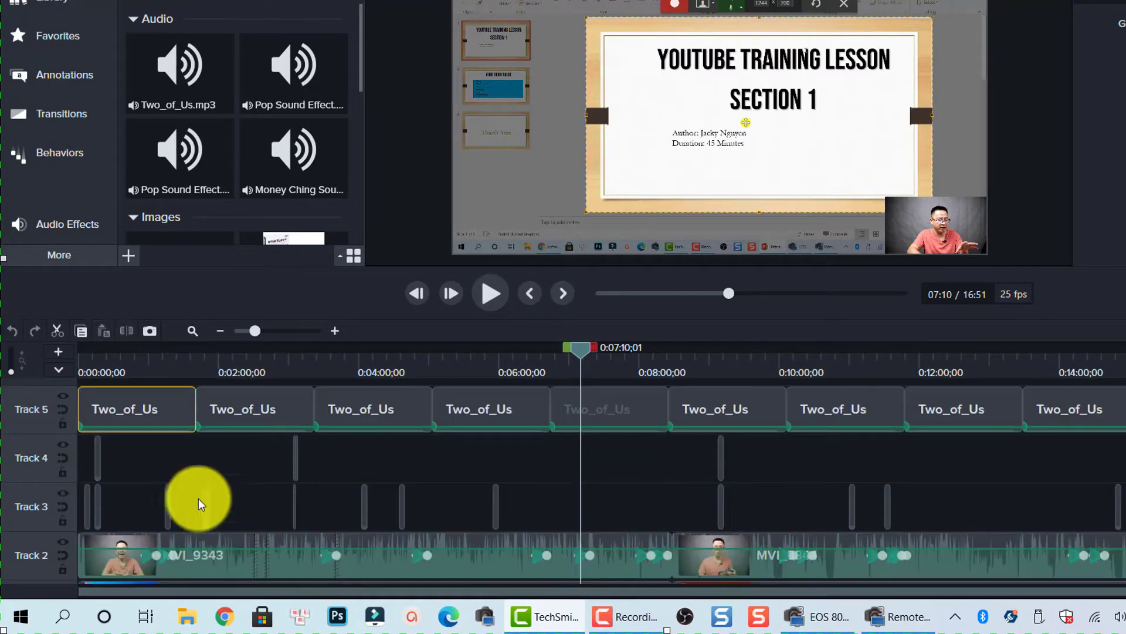
pyautogui.click(166, 508)
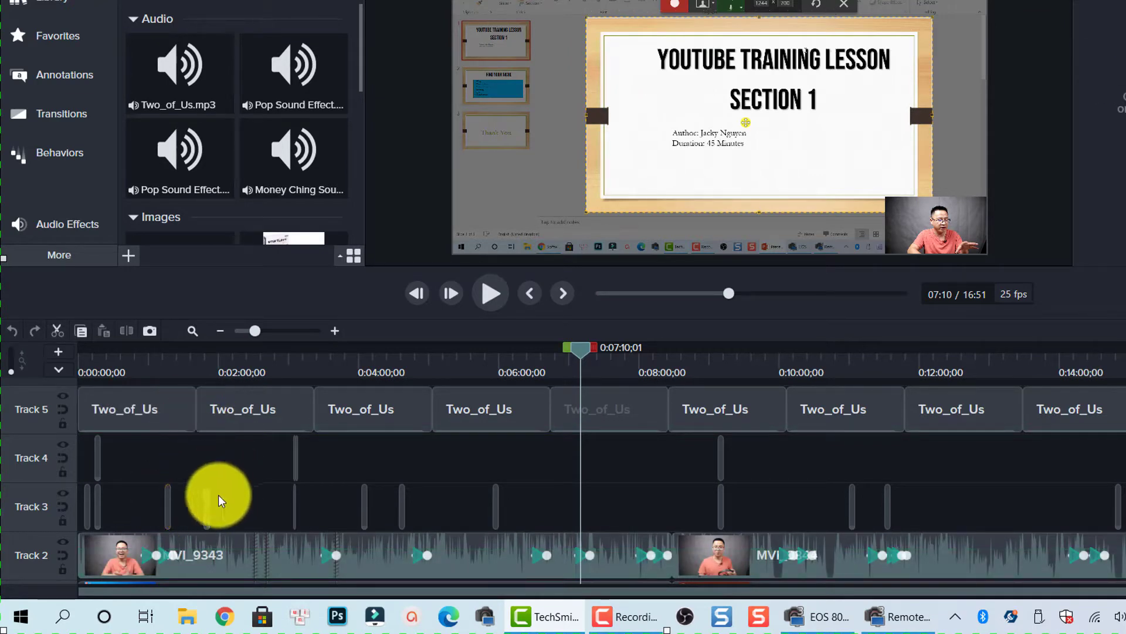
pyautogui.moveTo(231, 487); pyautogui.dragTo(112, 525)
pyautogui.scroll(-1, 330, 520)
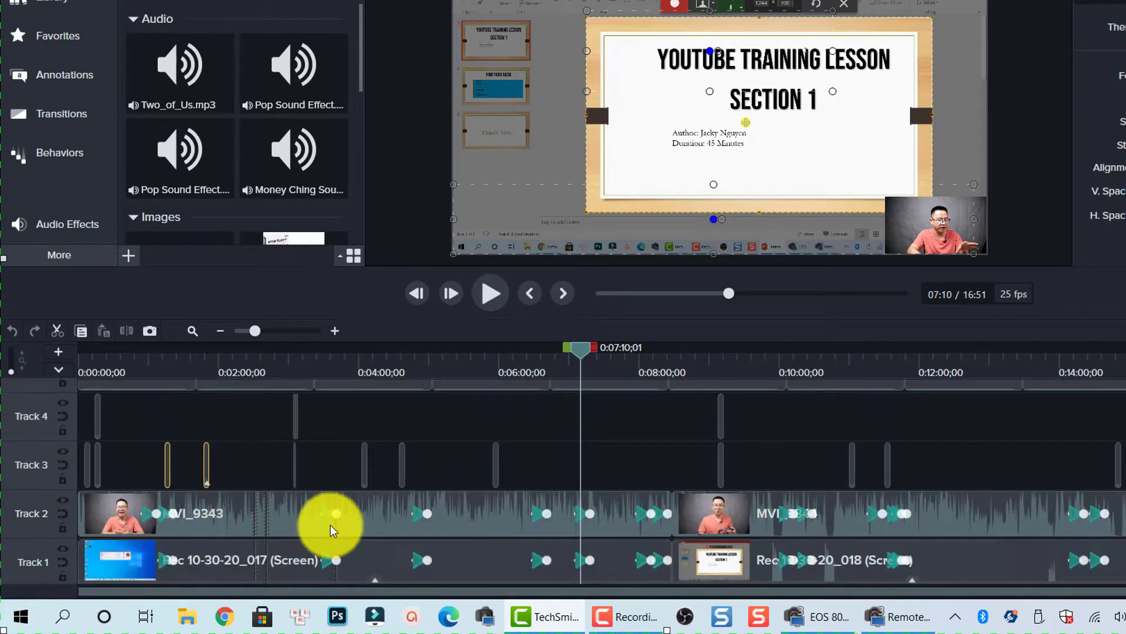
pyautogui.click(307, 527)
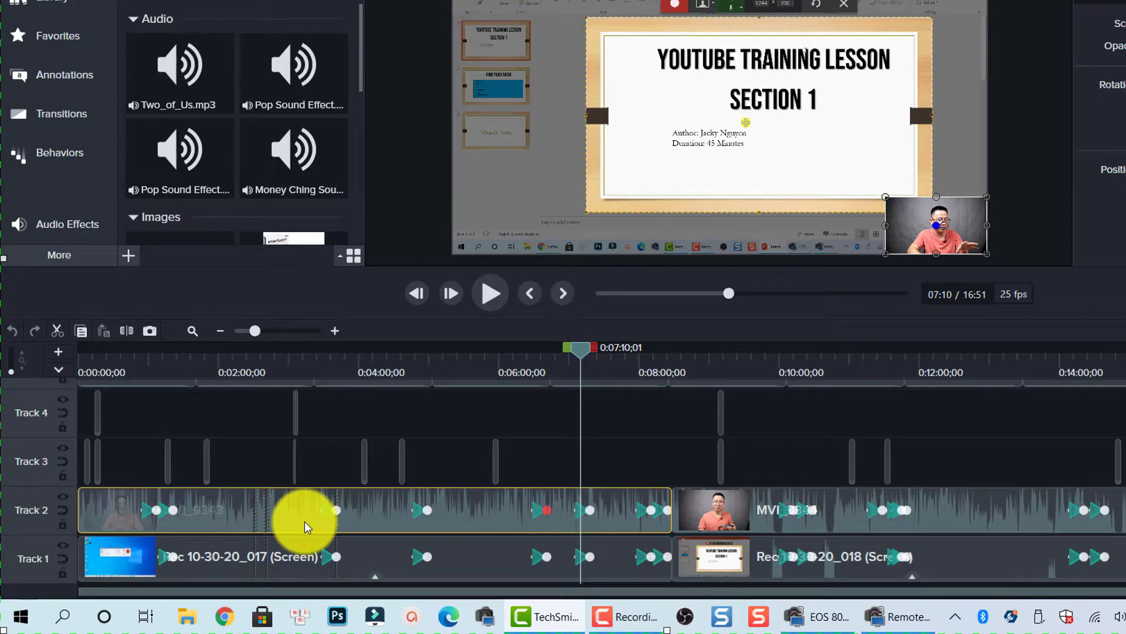
pyautogui.click(226, 567)
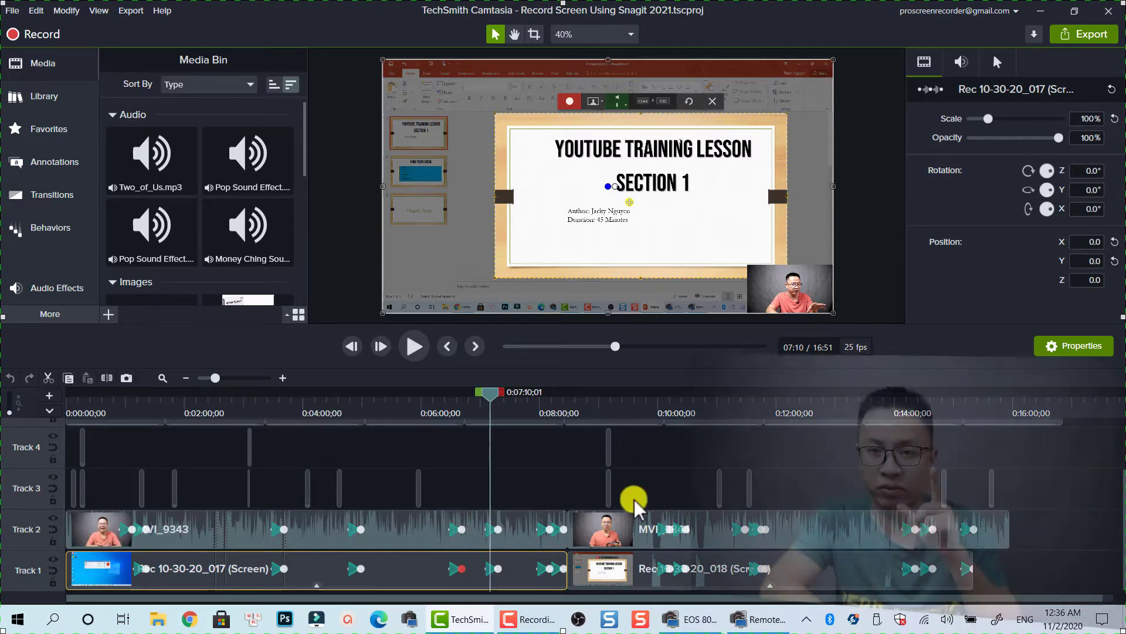
pyautogui.click(626, 539)
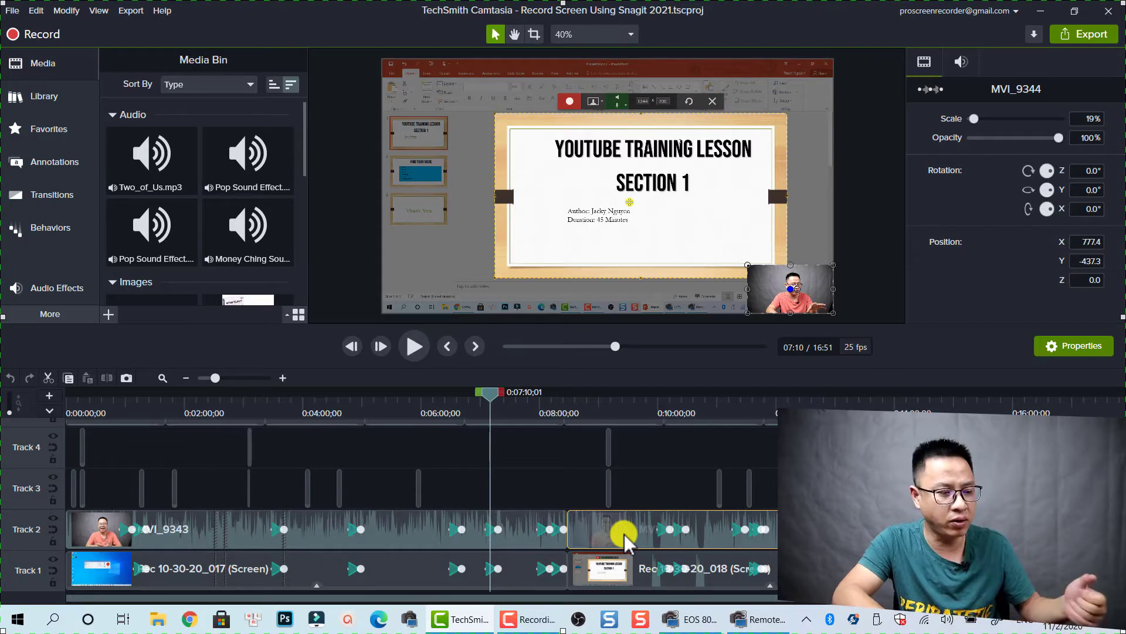
pyautogui.click(515, 536)
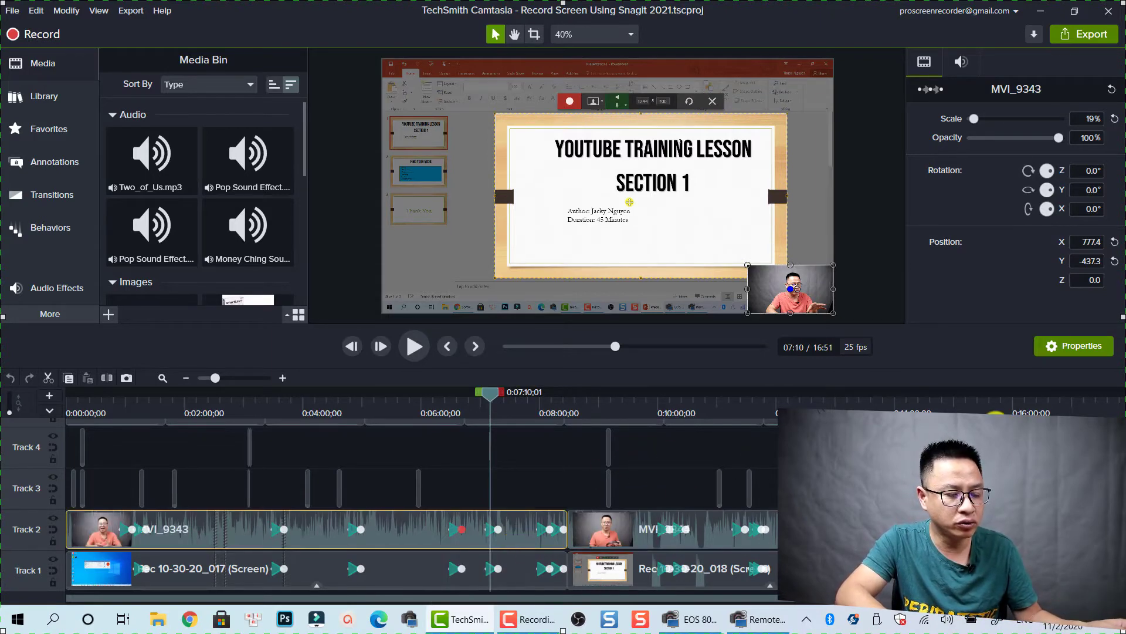
pyautogui.moveTo(787, 458); pyautogui.dragTo(592, 509)
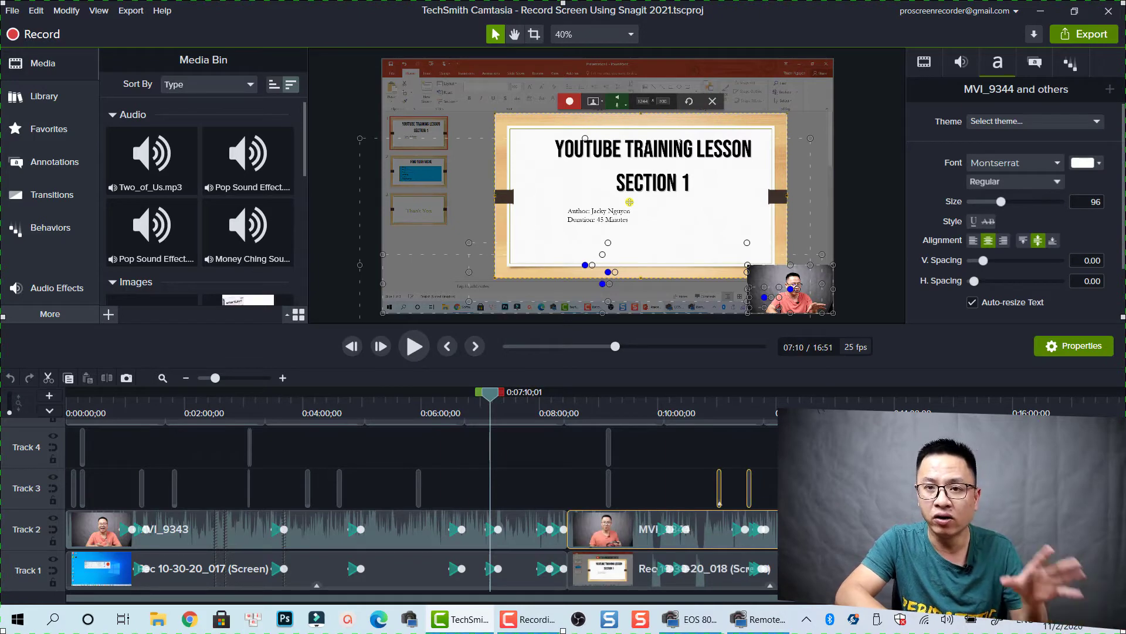
# Step: Show the Library, then select all timeline clips starting from MVI_9343
pyautogui.click(42, 99)
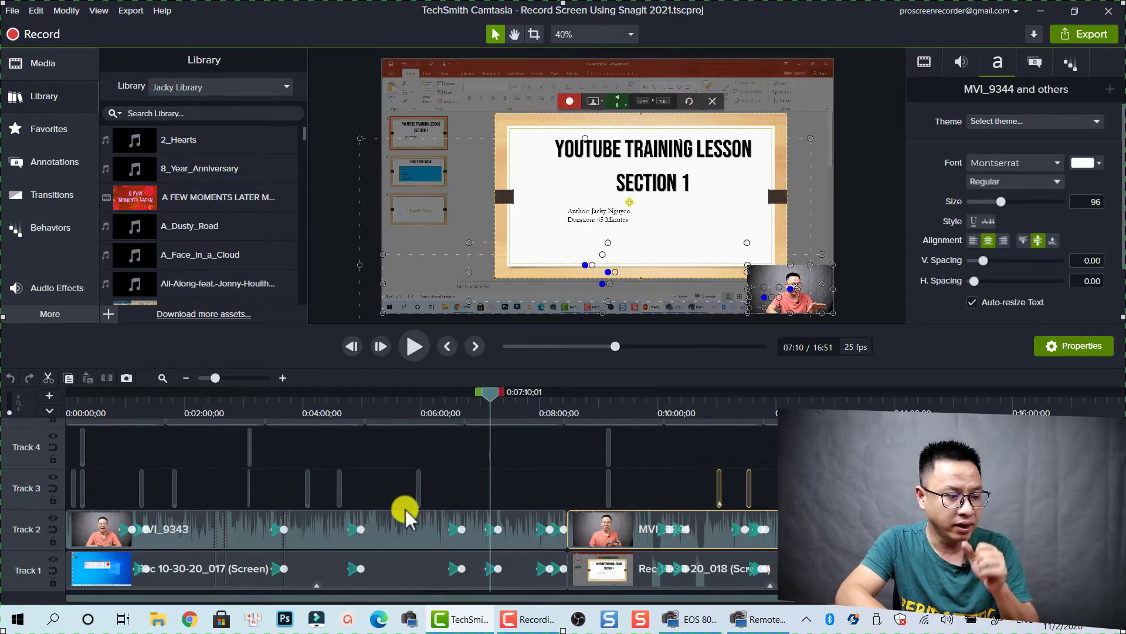
pyautogui.click(409, 529)
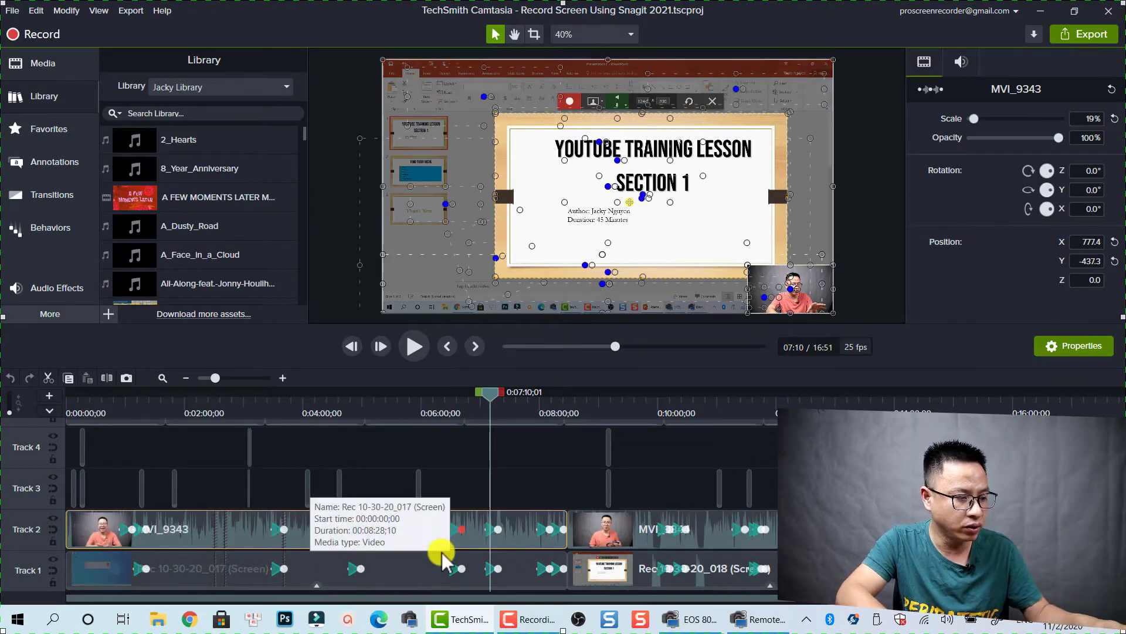
pyautogui.hotkey('ctrl', 'a')
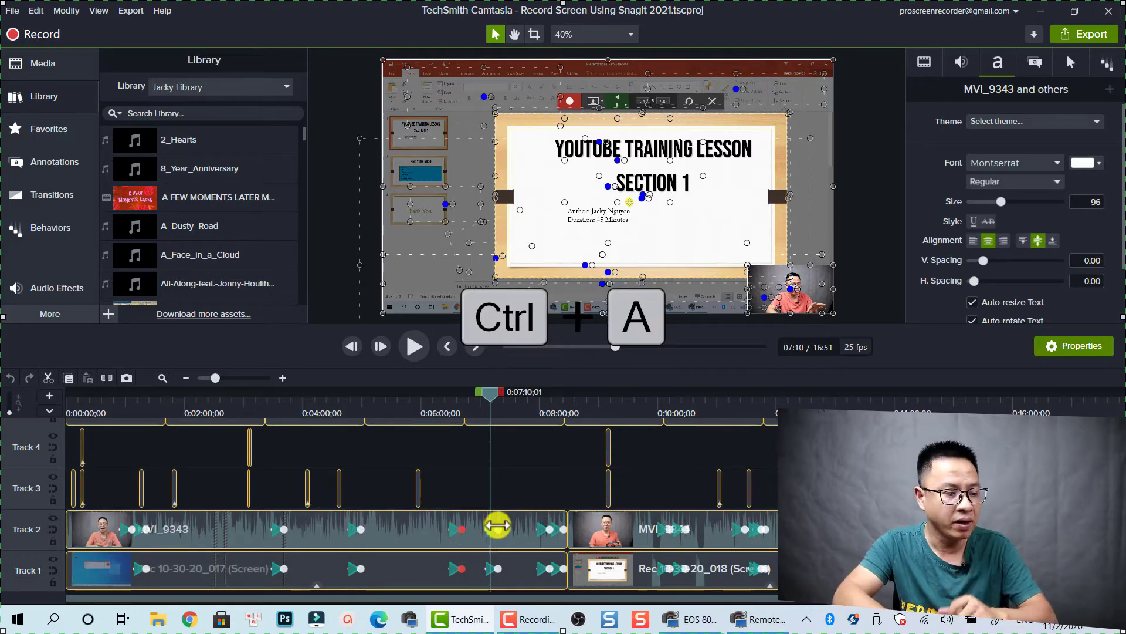
# Step: Add the selected clips to Jacky Library as the asset 'New project', using canvas size
pyautogui.rightClick(432, 542)
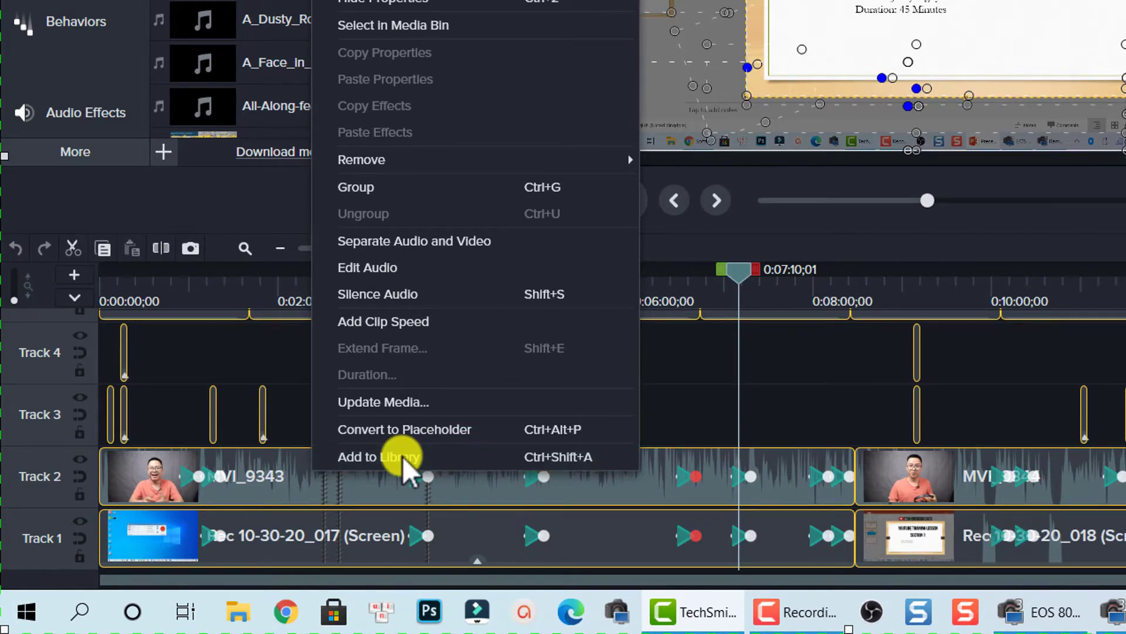
pyautogui.click(403, 456)
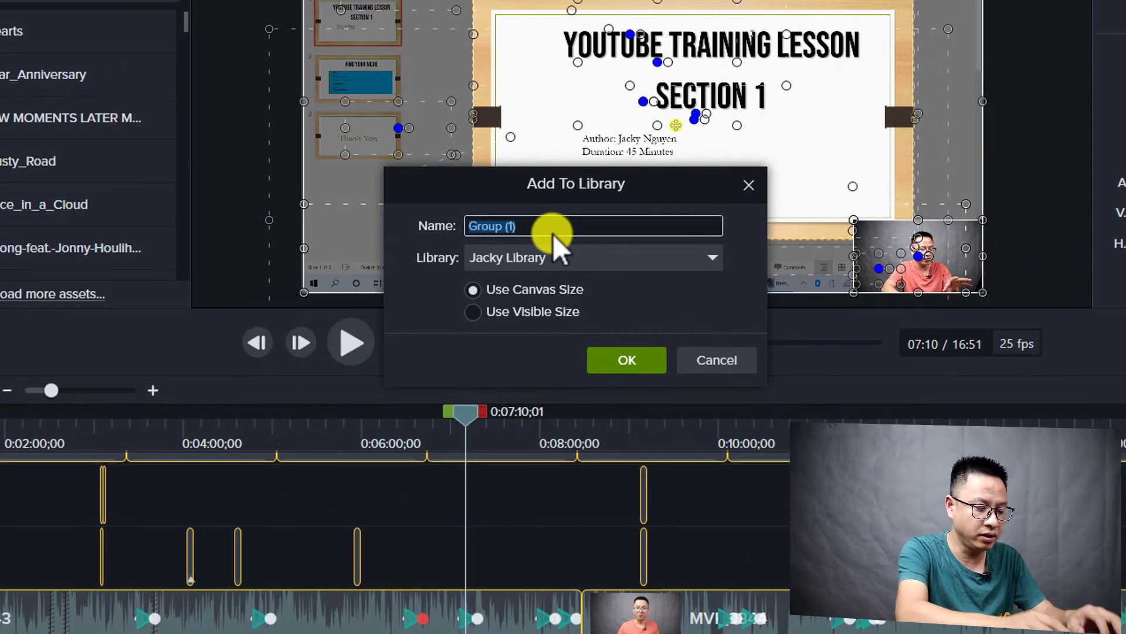
pyautogui.write('New ')
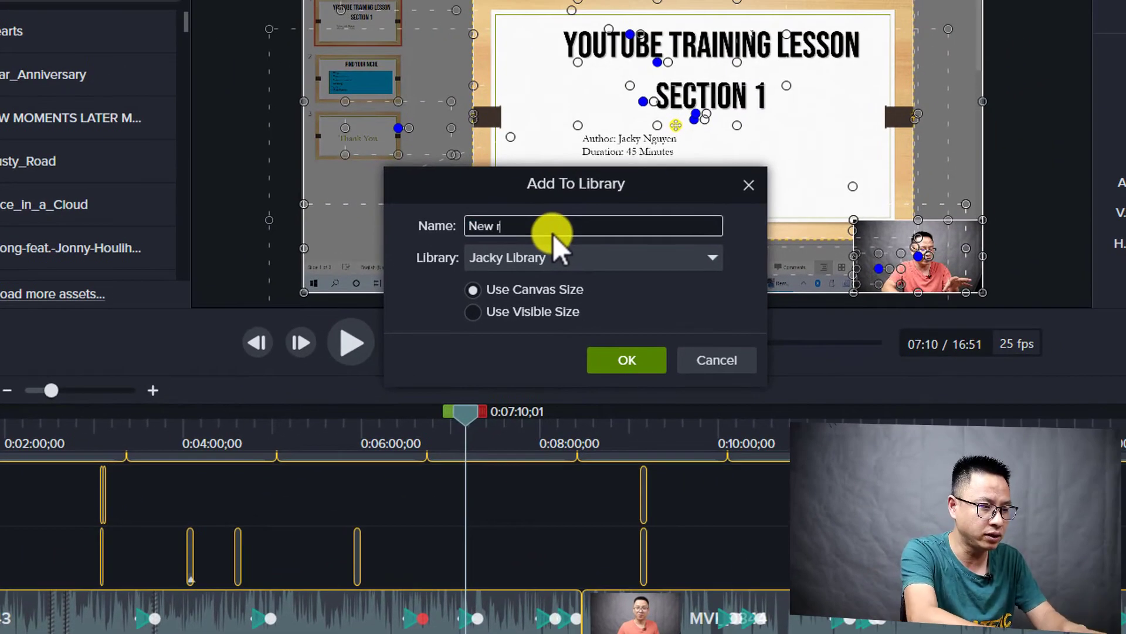
pyautogui.write('project')
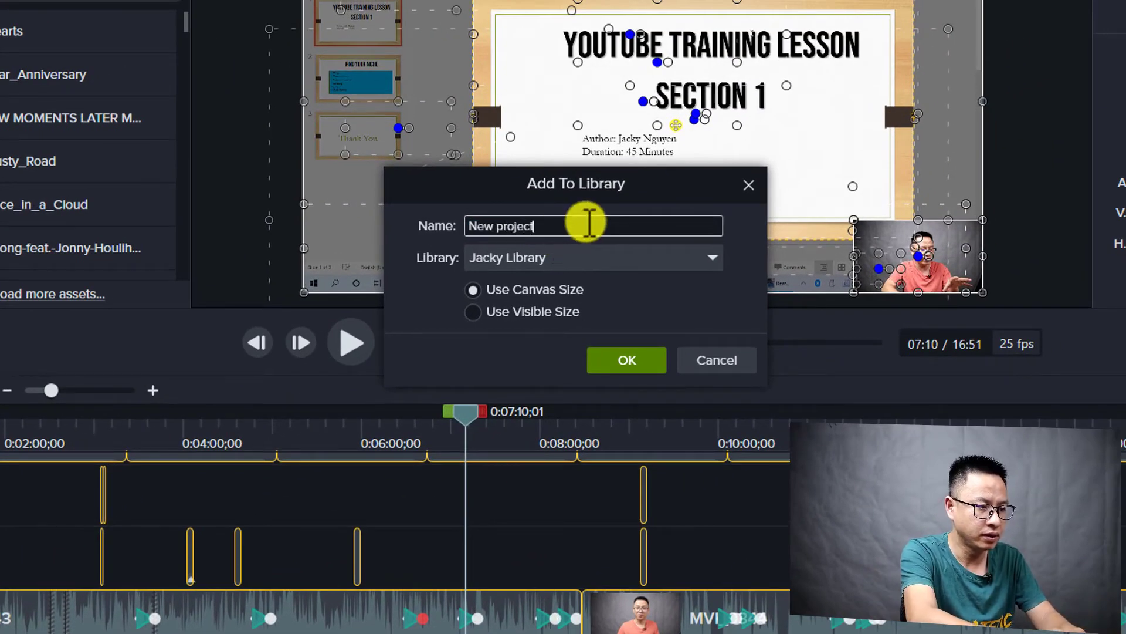
pyautogui.click(583, 264)
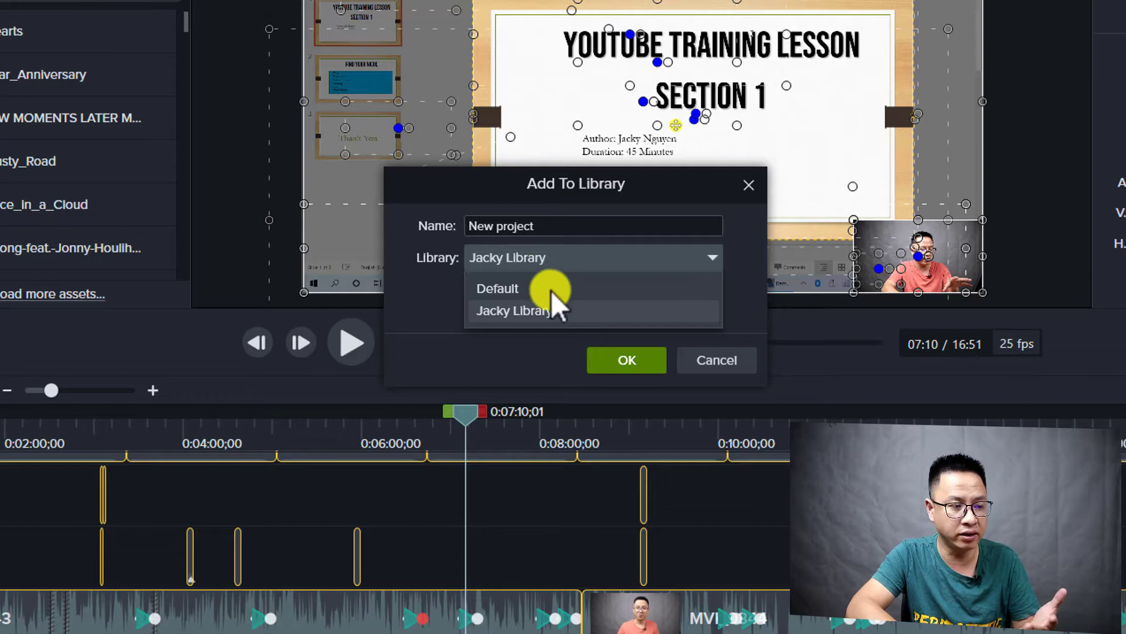
pyautogui.click(542, 311)
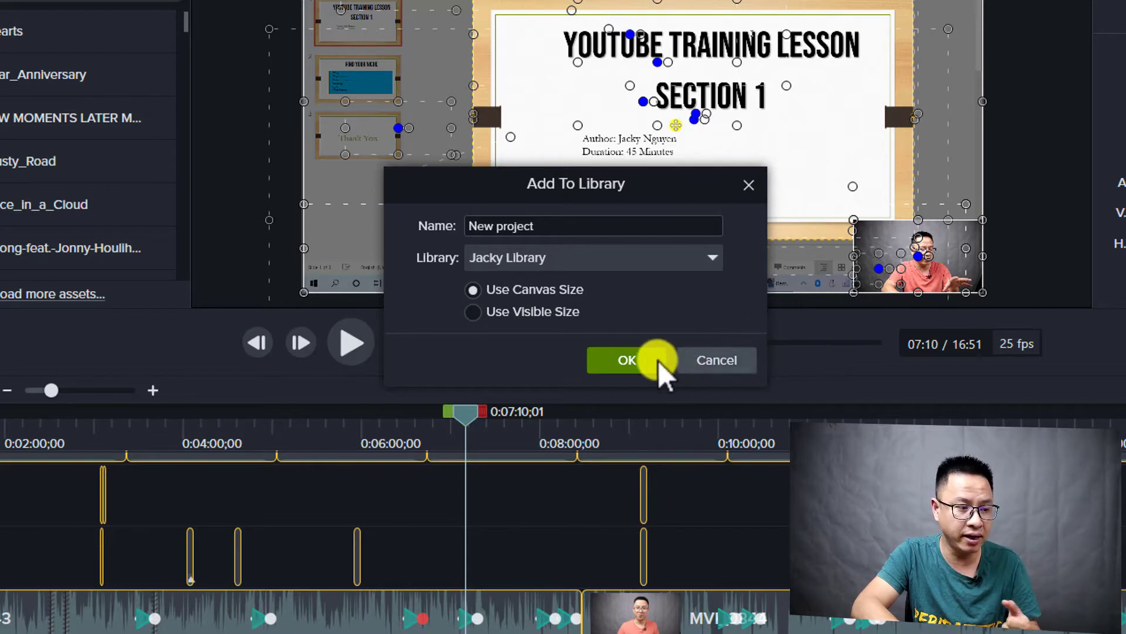
pyautogui.click(627, 360)
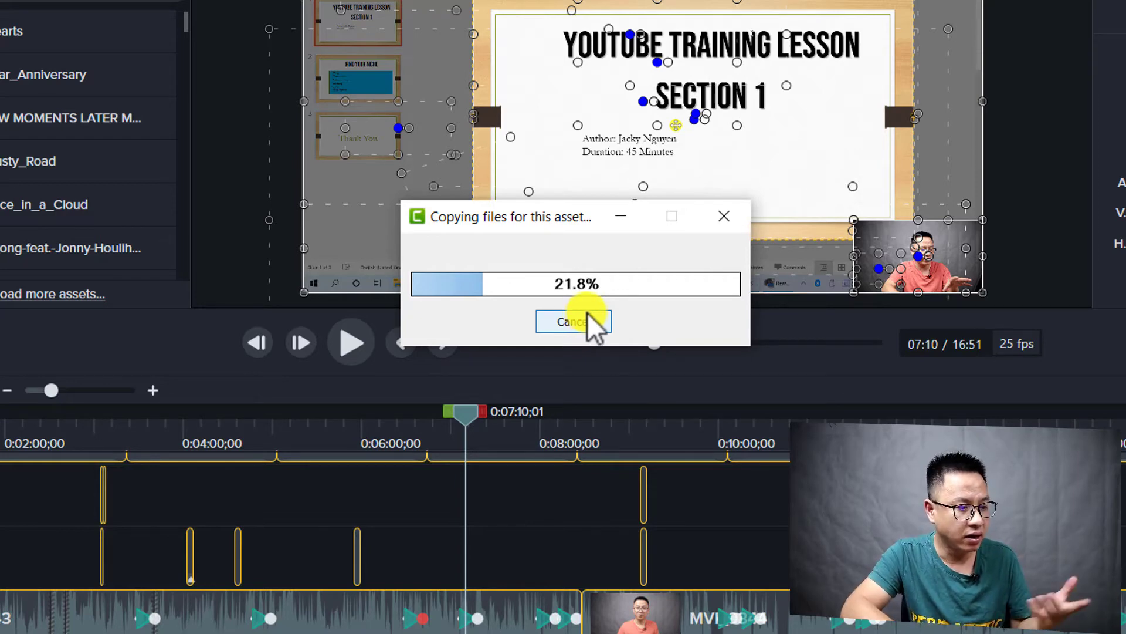
# Step: Cancel the New project asset's file copy and confirm with Yes
pyautogui.click(582, 323)
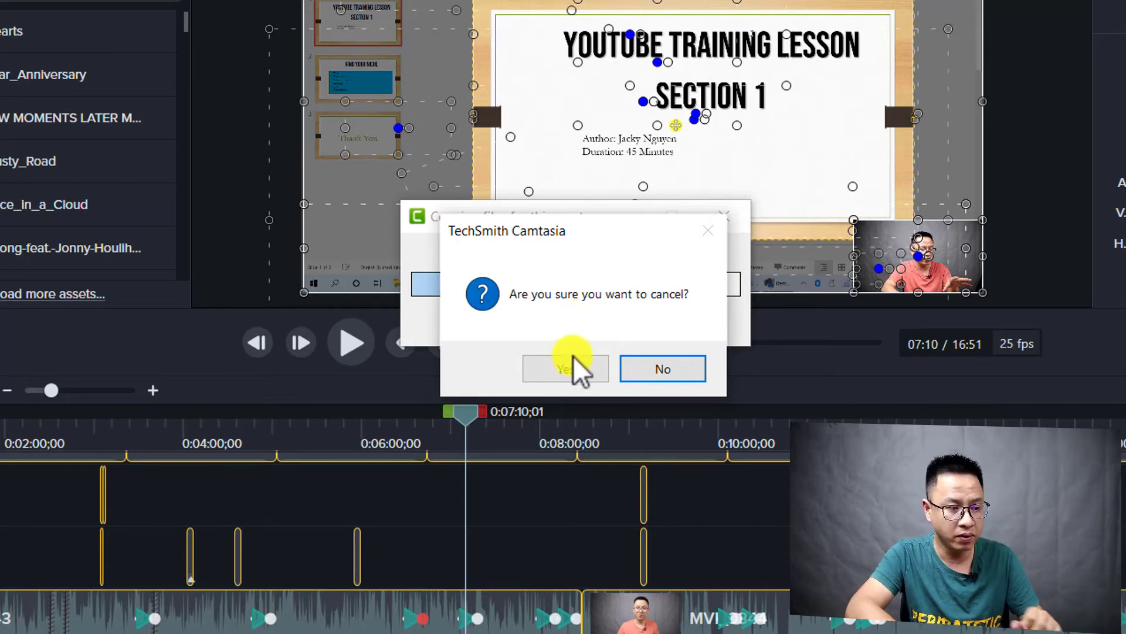
pyautogui.click(572, 372)
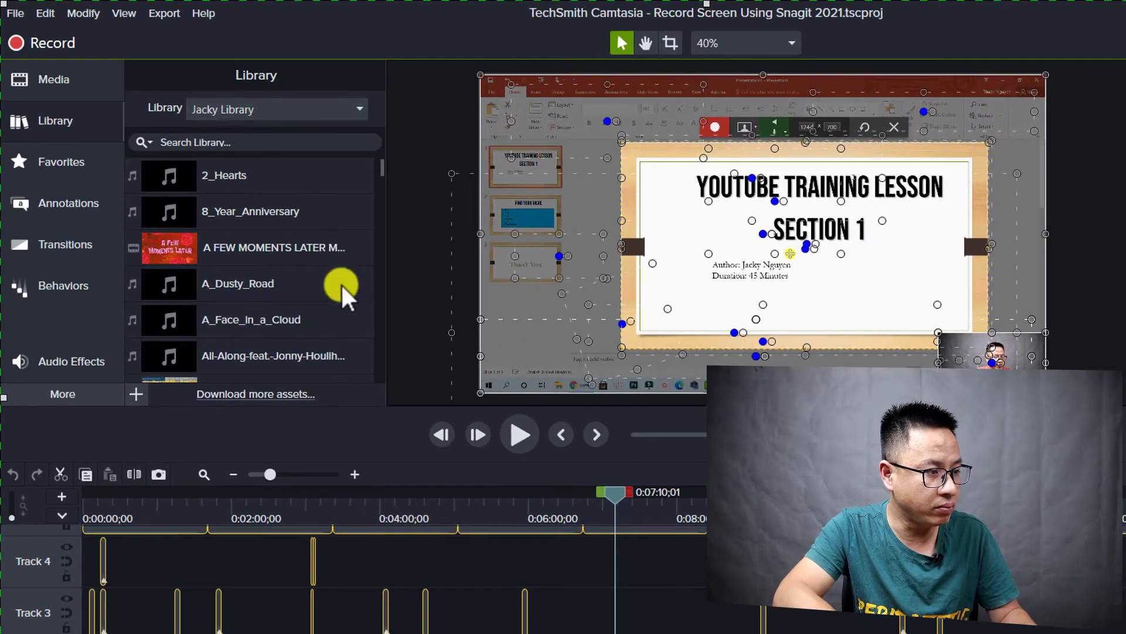
pyautogui.scroll(-3, 326, 299)
pyautogui.scroll(-3, 308, 313)
pyautogui.scroll(-3, 308, 312)
pyautogui.scroll(-3, 308, 313)
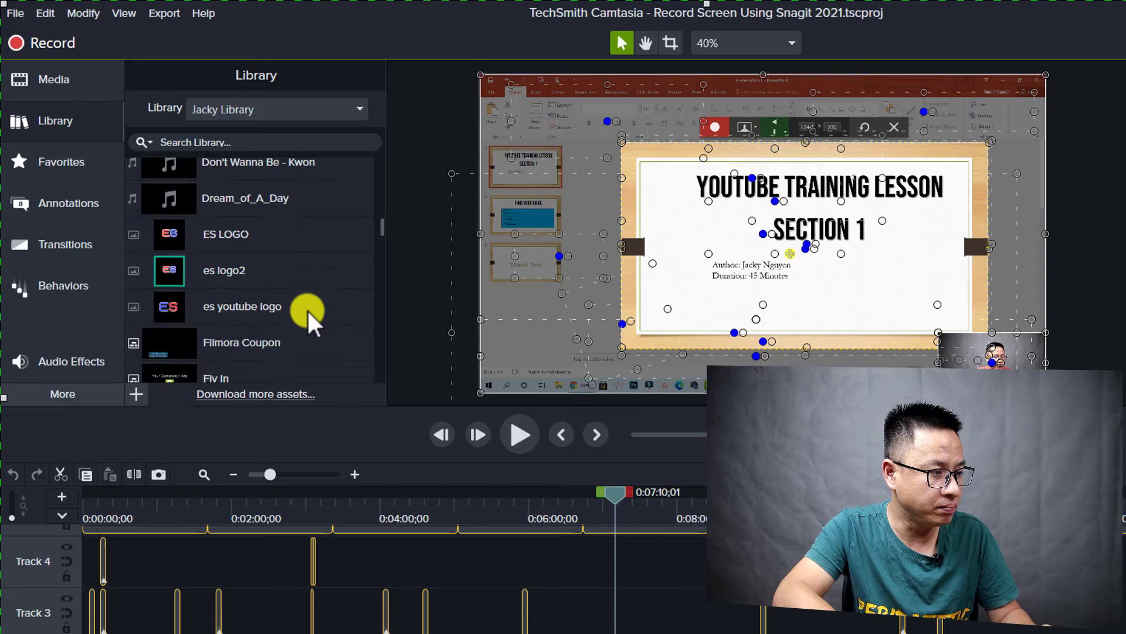
pyautogui.scroll(-3, 308, 313)
pyautogui.scroll(-5, 308, 312)
pyautogui.scroll(1, 301, 307)
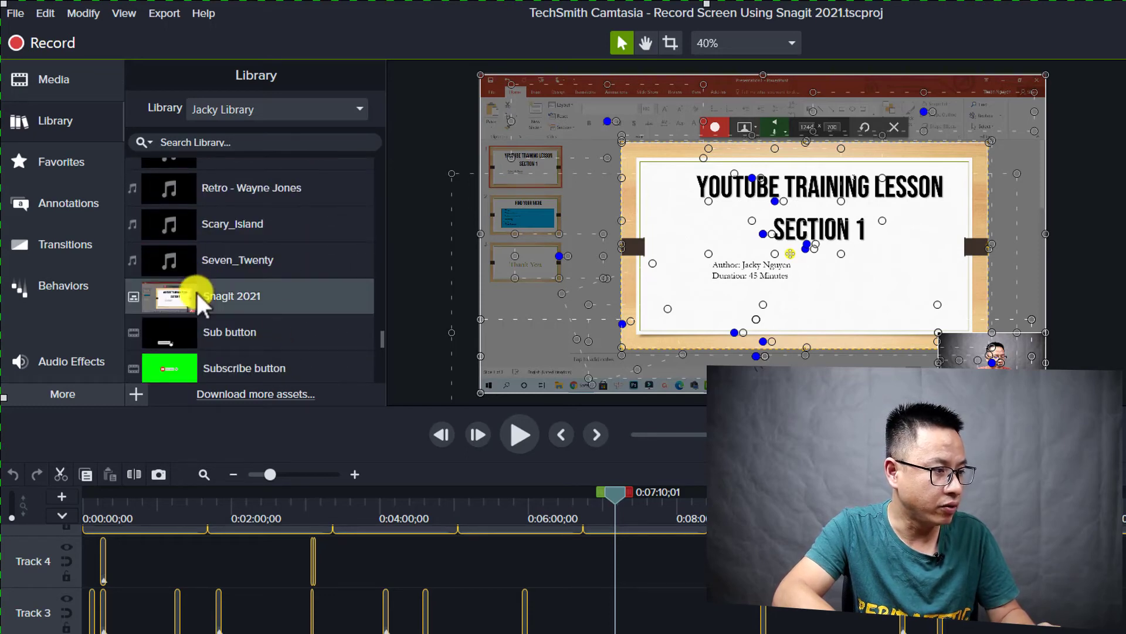
# Step: View the details of the Snagit 2021 library asset
pyautogui.rightClick(229, 298)
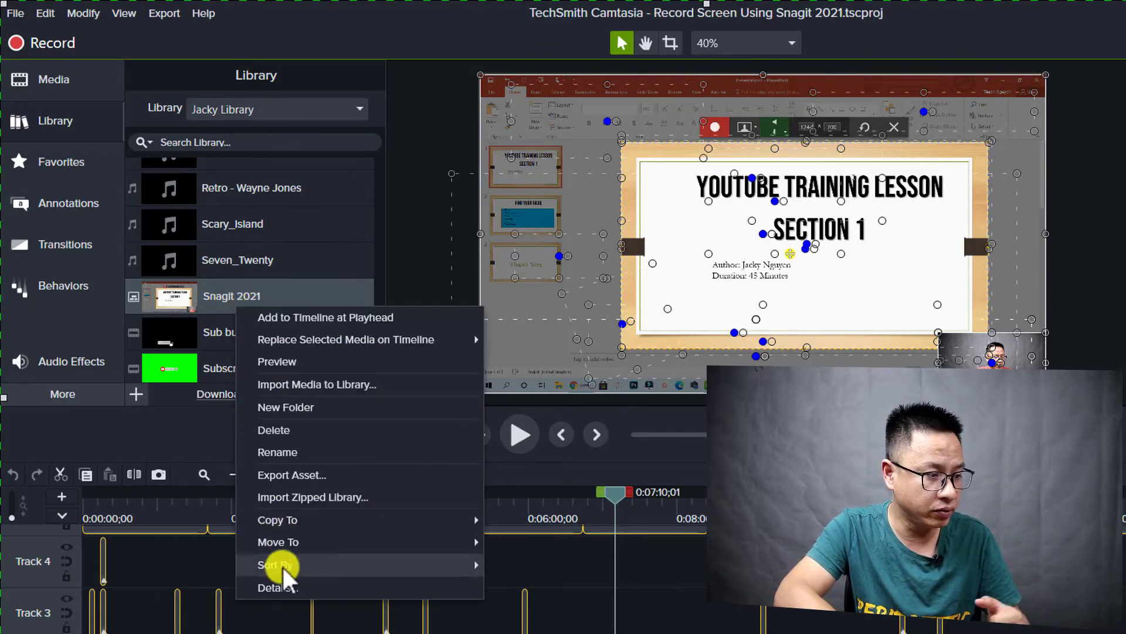
pyautogui.click(281, 584)
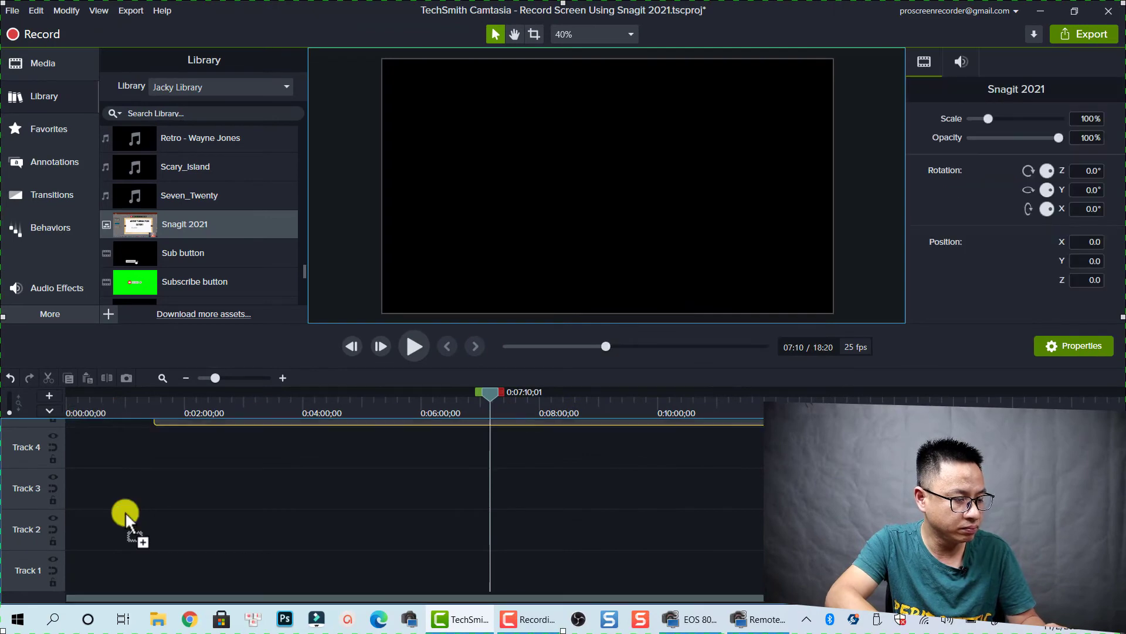
# Step: Drop the Snagit 2021 asset onto Track 2 as a 31-media group and show export destinations
pyautogui.moveTo(125, 511); pyautogui.dragTo(80, 526)
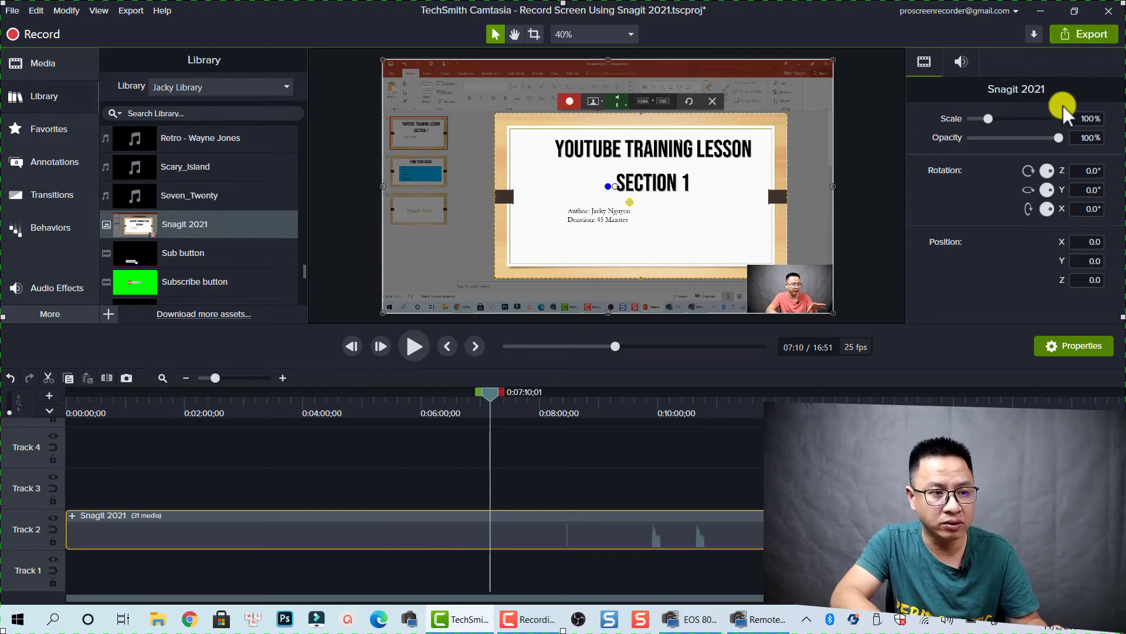
pyautogui.click(1084, 34)
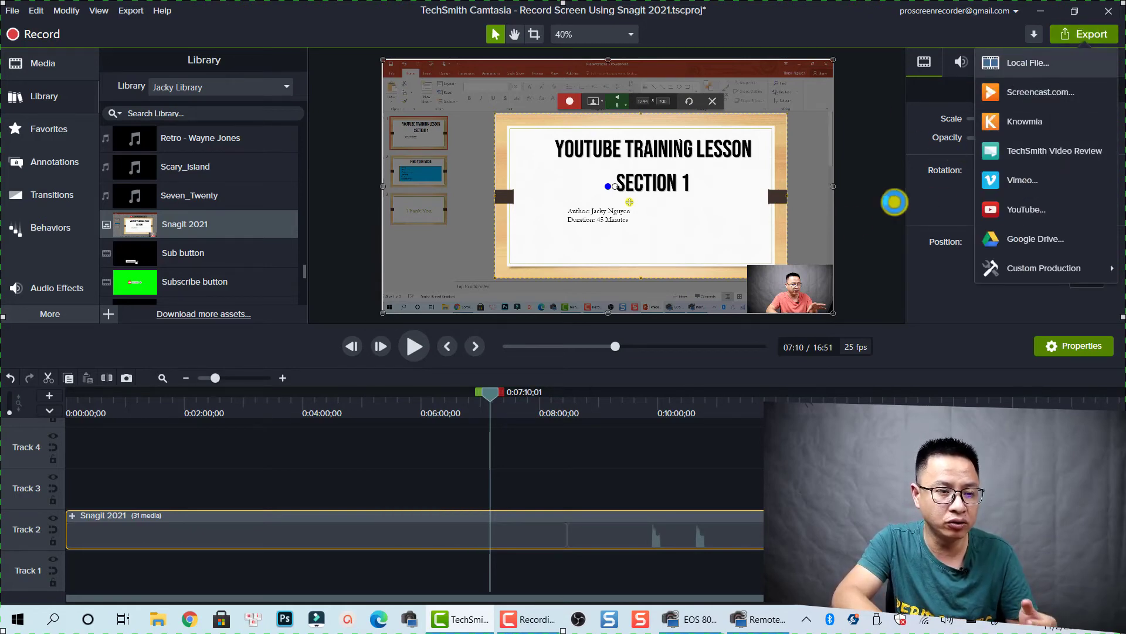
# Step: Export to a local file with the MP4-only preset, up to 1080p
pyautogui.press('Return')
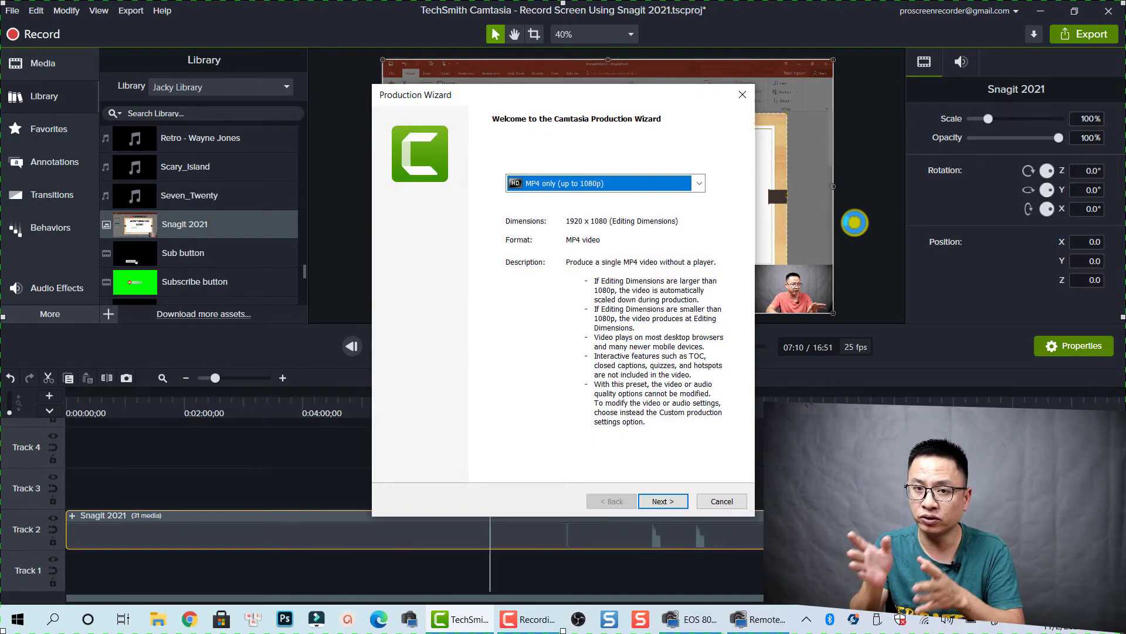